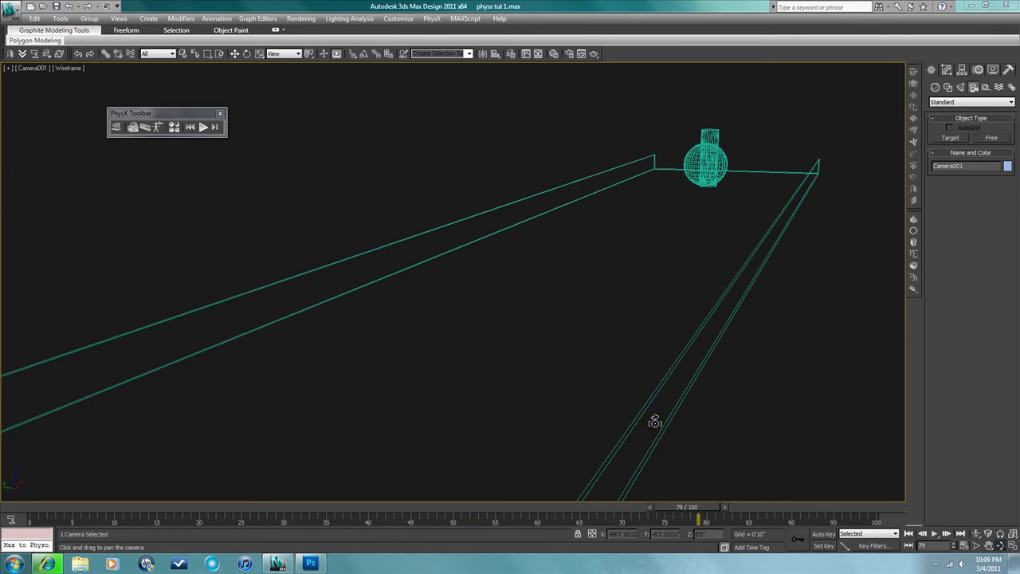
# Exit pan mode and deselect everything in the scene
pyautogui.rightClick(654, 423)
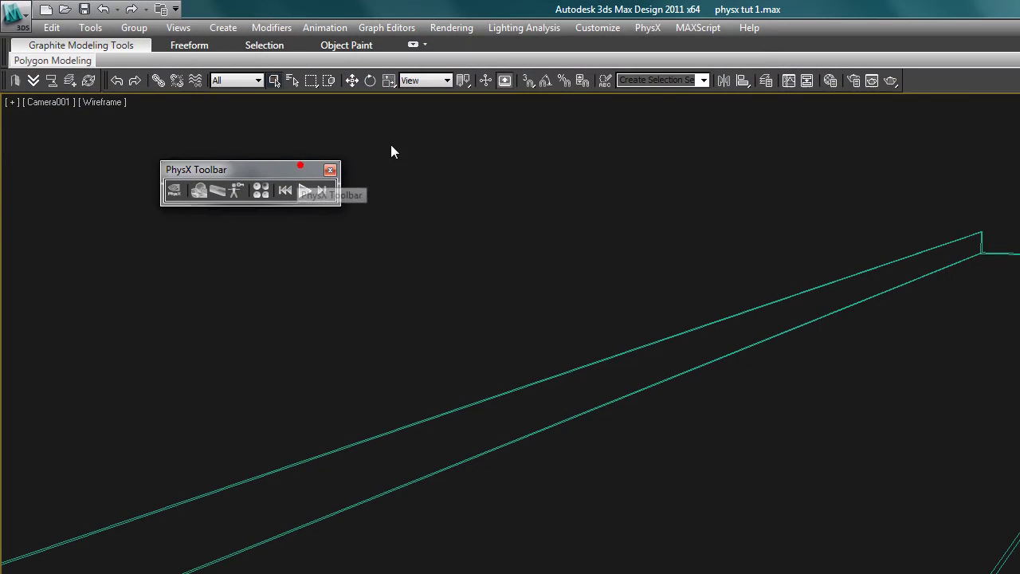
pyautogui.click(210, 104)
pyautogui.moveTo(270, 165); pyautogui.dragTo(428, 159)
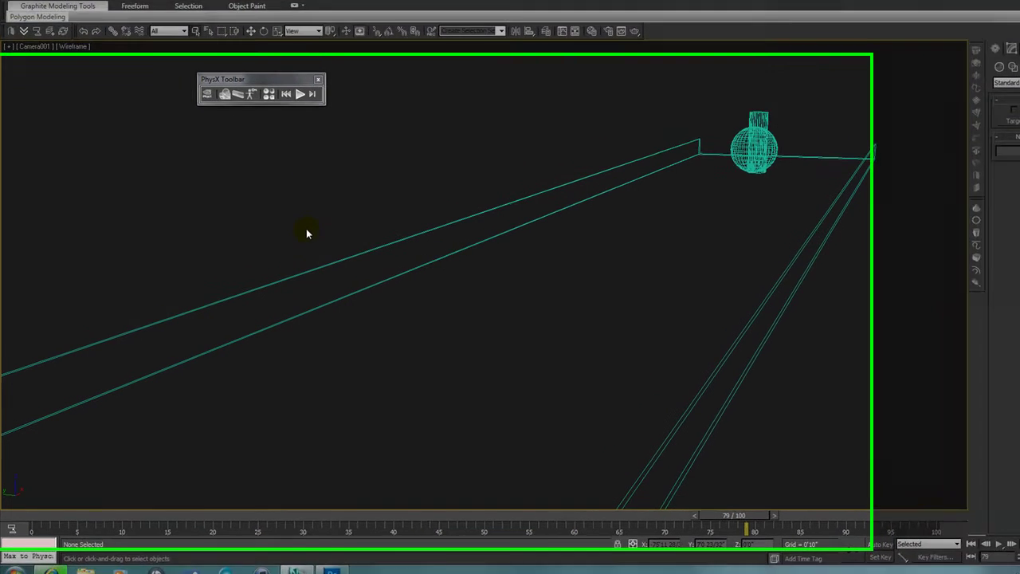
# Rewind the time slider to the start and zoom the Top view to the whole lane
pyautogui.moveTo(856, 538); pyautogui.dragTo(30, 473)
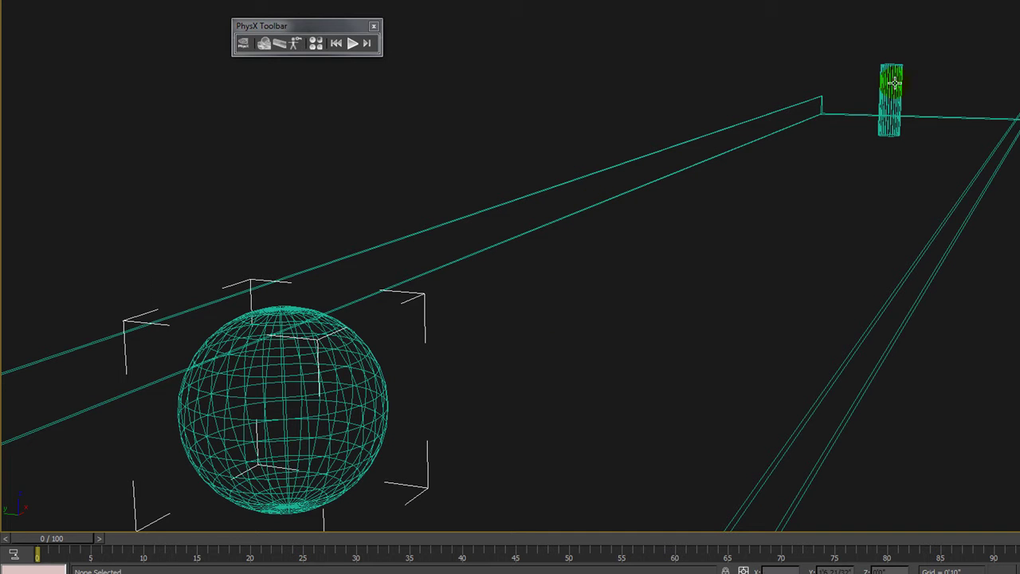
pyautogui.moveTo(62, 538); pyautogui.dragTo(23, 556)
pyautogui.press('t')
pyautogui.press('z')
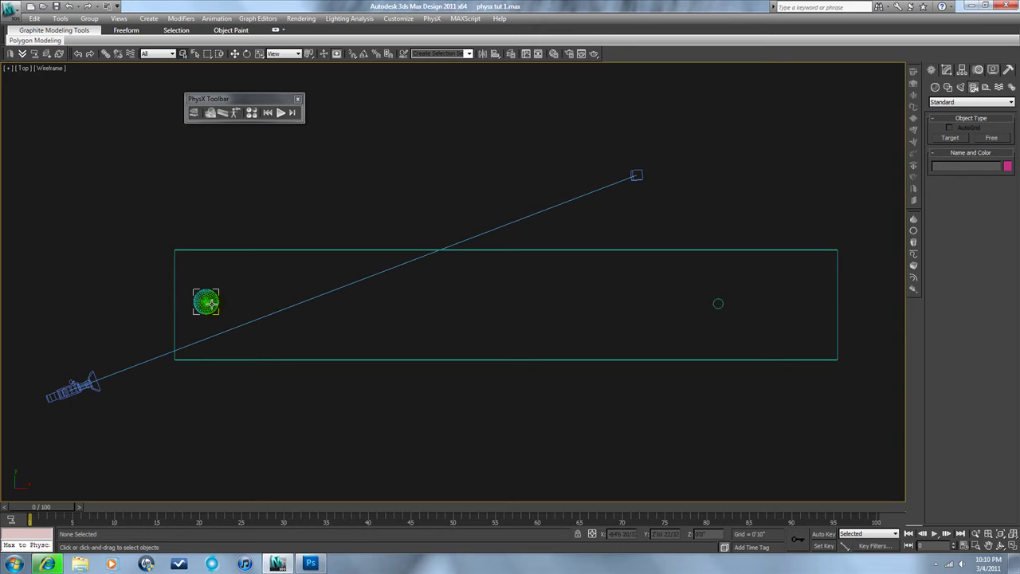
pyautogui.moveTo(64, 506); pyautogui.dragTo(233, 506)
pyautogui.moveTo(369, 500); pyautogui.dragTo(88, 482)
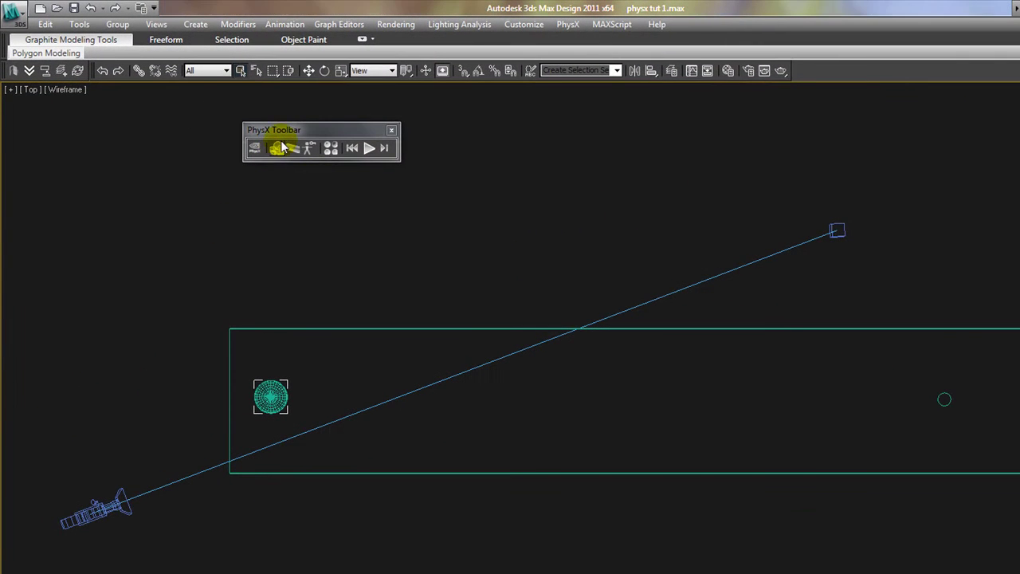
pyautogui.click(278, 148)
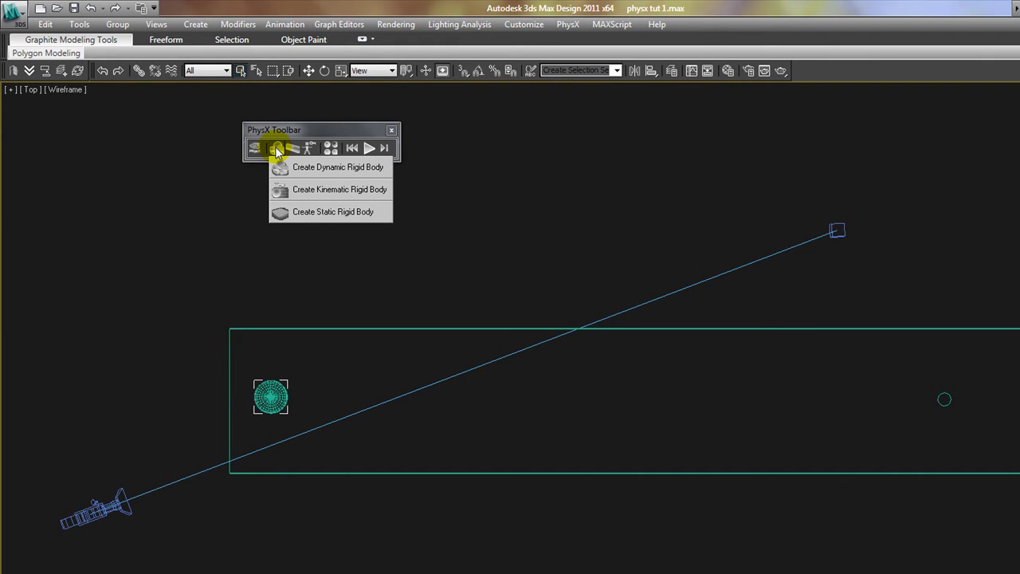
pyautogui.moveTo(278, 153)
pyautogui.mouseDown()
pyautogui.moveTo(323, 192)
pyautogui.moveTo(332, 217)
pyautogui.moveTo(279, 153)
pyautogui.moveTo(278, 134)
pyautogui.mouseUp()
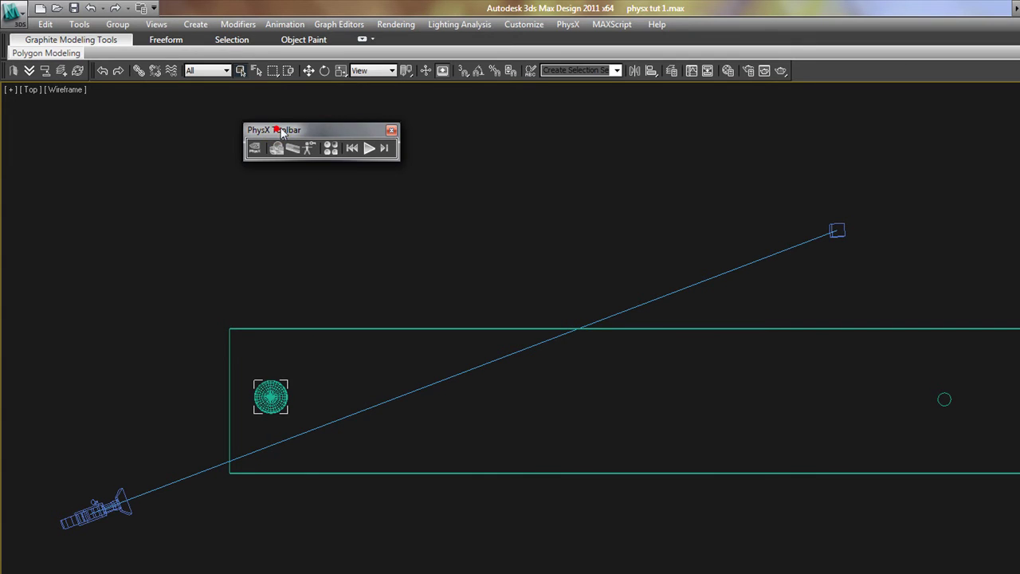
pyautogui.moveTo(741, 297); pyautogui.dragTo(776, 336)
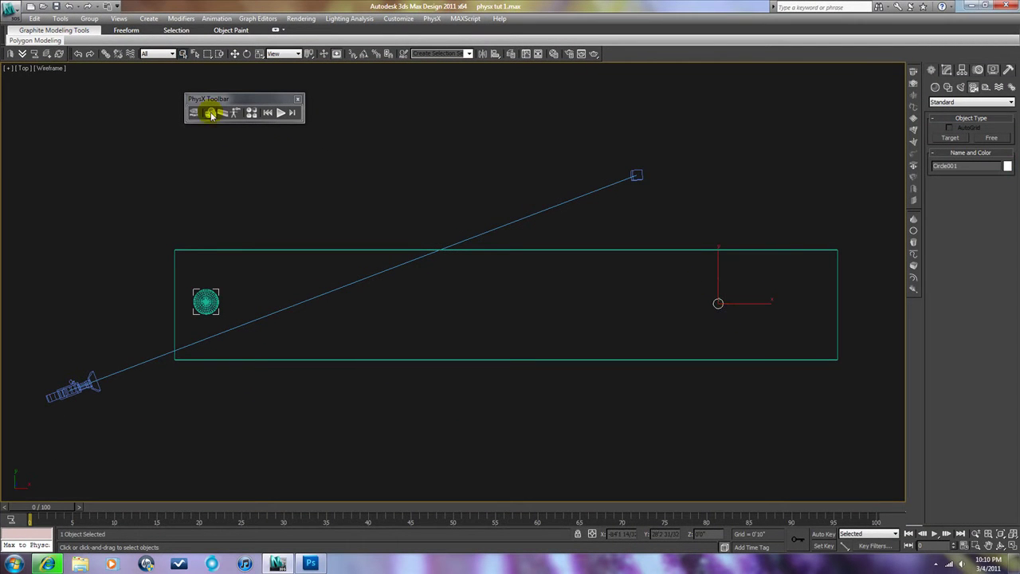
# Make the bowling ball sphere a PhysX kinematic rigid body from the rigid-body flyout
pyautogui.moveTo(211, 114); pyautogui.dragTo(242, 129)
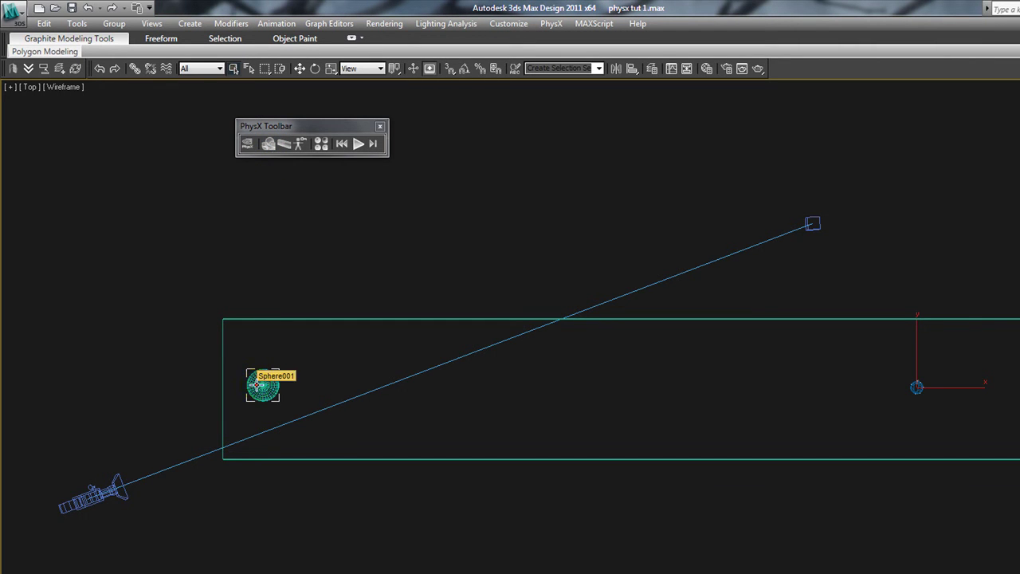
pyautogui.click(256, 385)
pyautogui.click(269, 144)
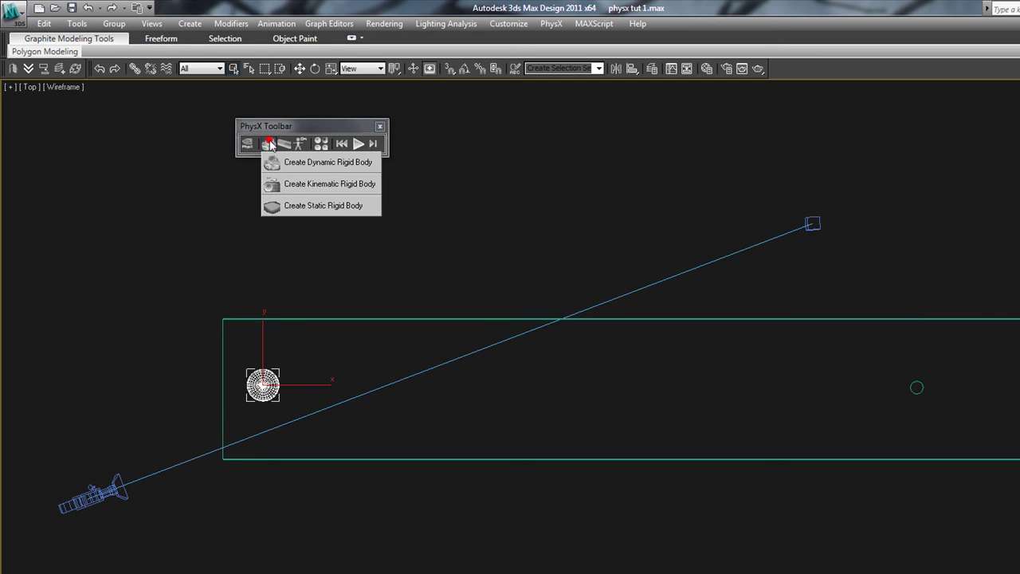
pyautogui.click(294, 188)
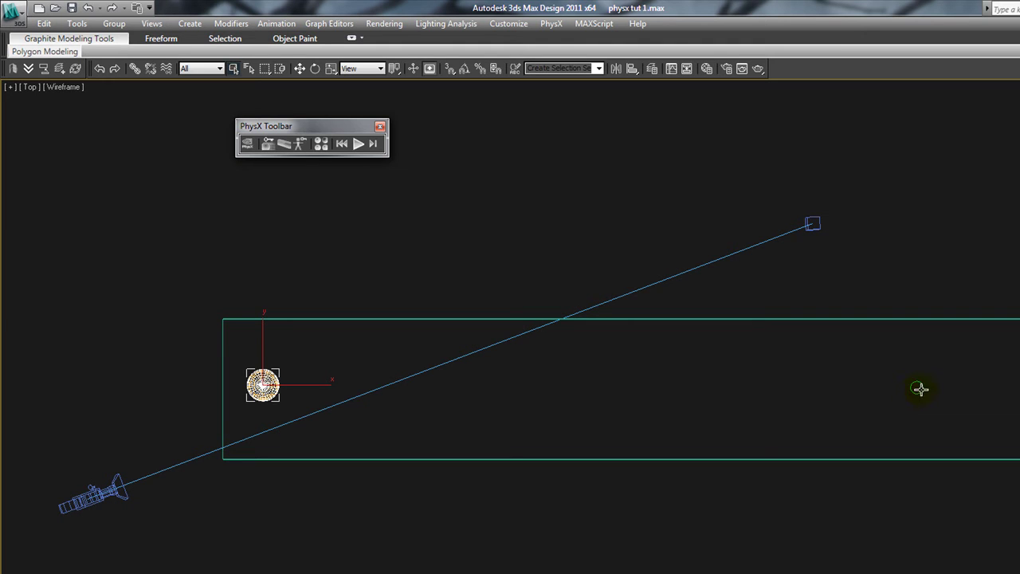
pyautogui.click(356, 401)
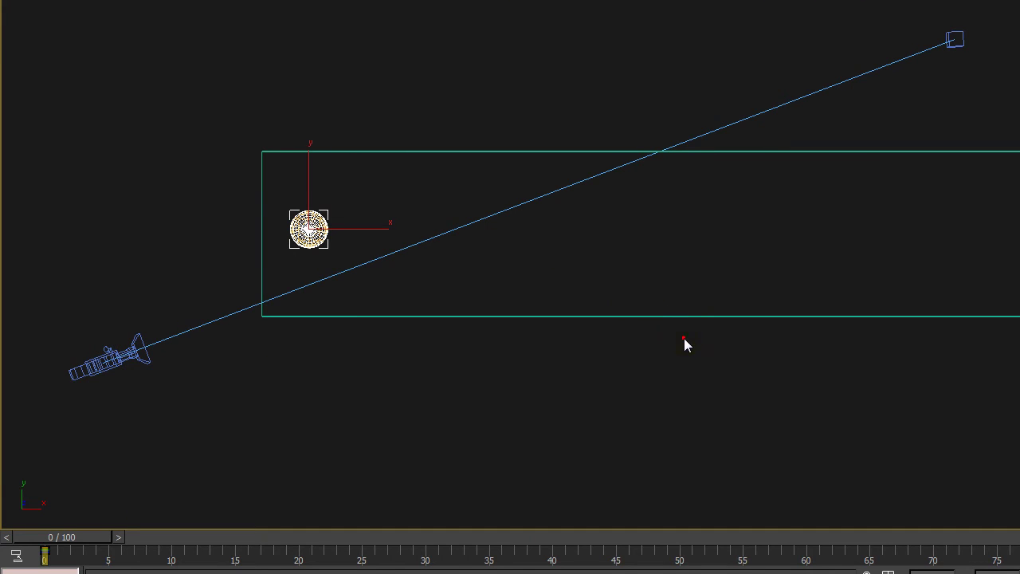
# Make the lane box a static rigid body, then select the ball to review its Kinematic settings
pyautogui.moveTo(684, 341); pyautogui.dragTo(650, 296)
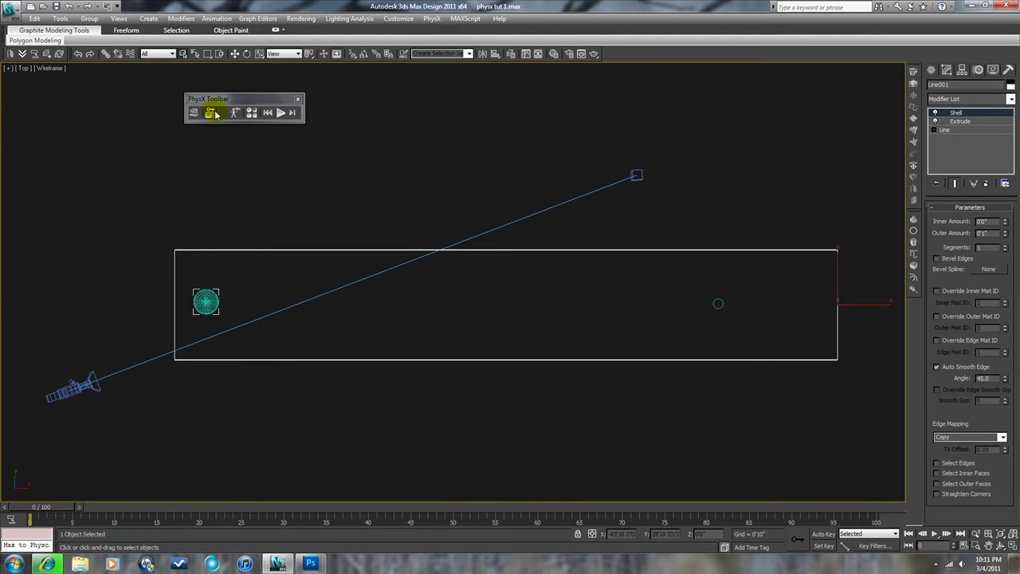
pyautogui.moveTo(213, 113); pyautogui.dragTo(227, 162)
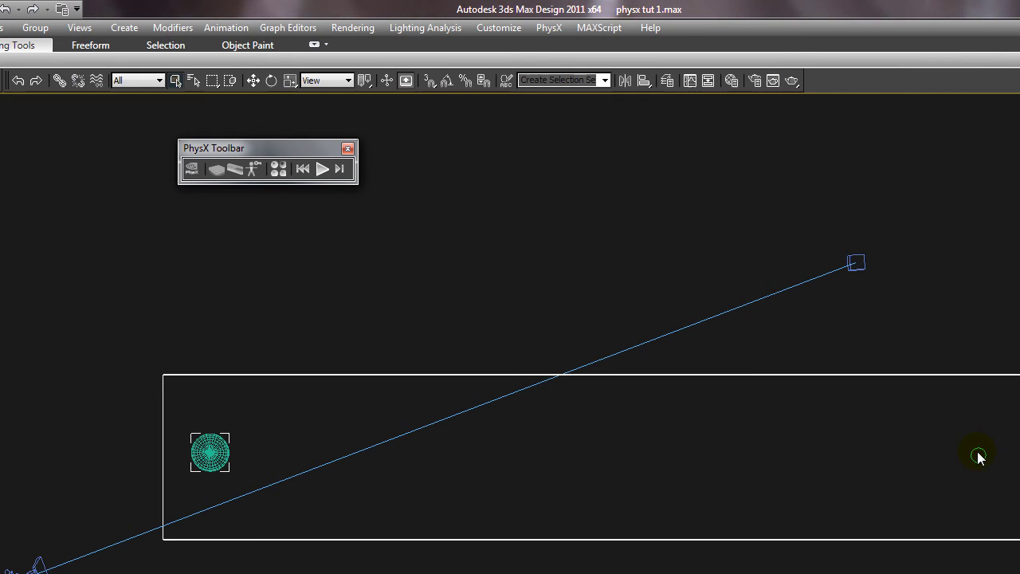
pyautogui.click(463, 311)
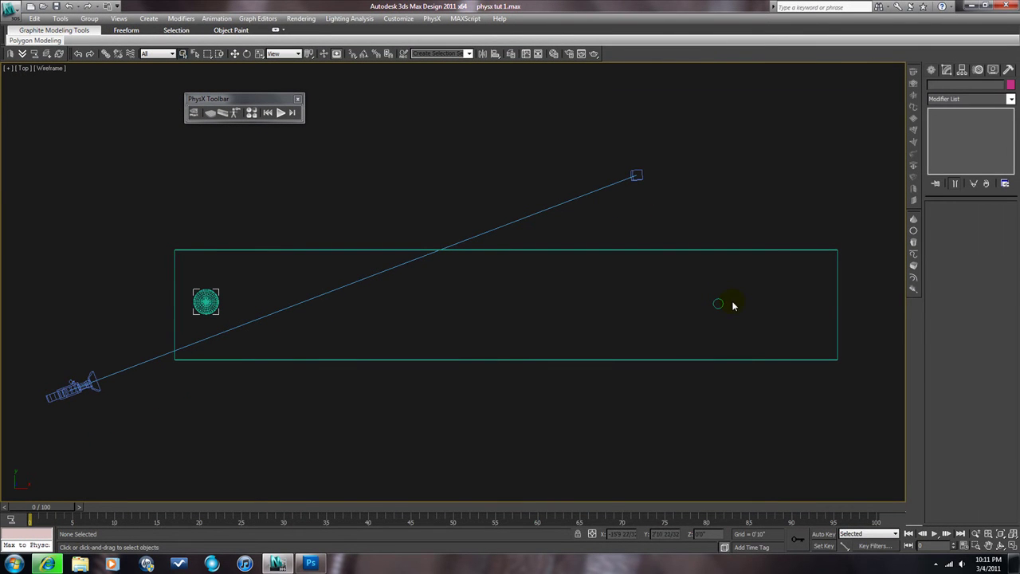
pyautogui.click(205, 301)
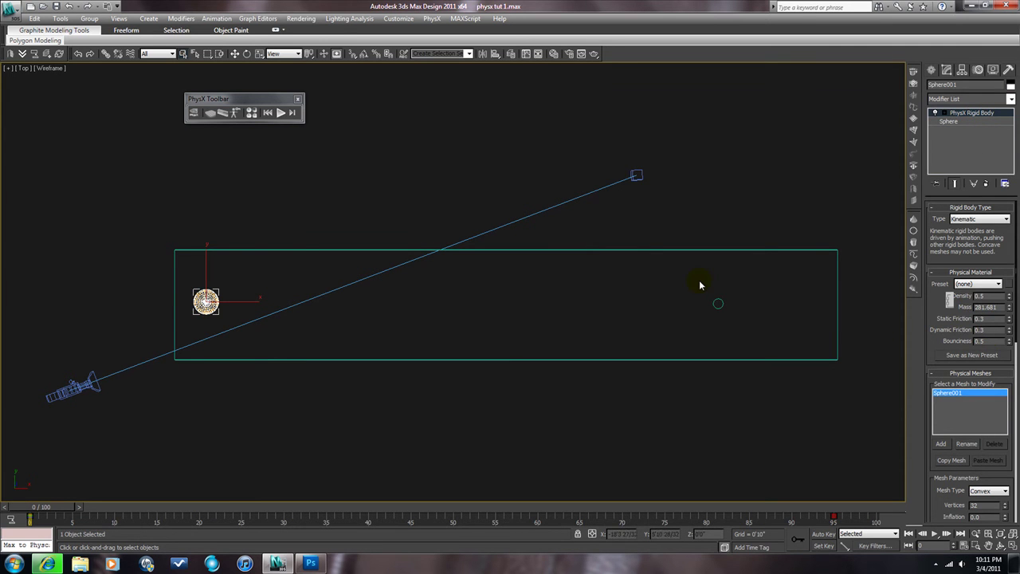
# Give the Circle001 pin a Dynamic rigid body with the Rubber preset (density 3.0, bounciness 0.8)
pyautogui.click(717, 303)
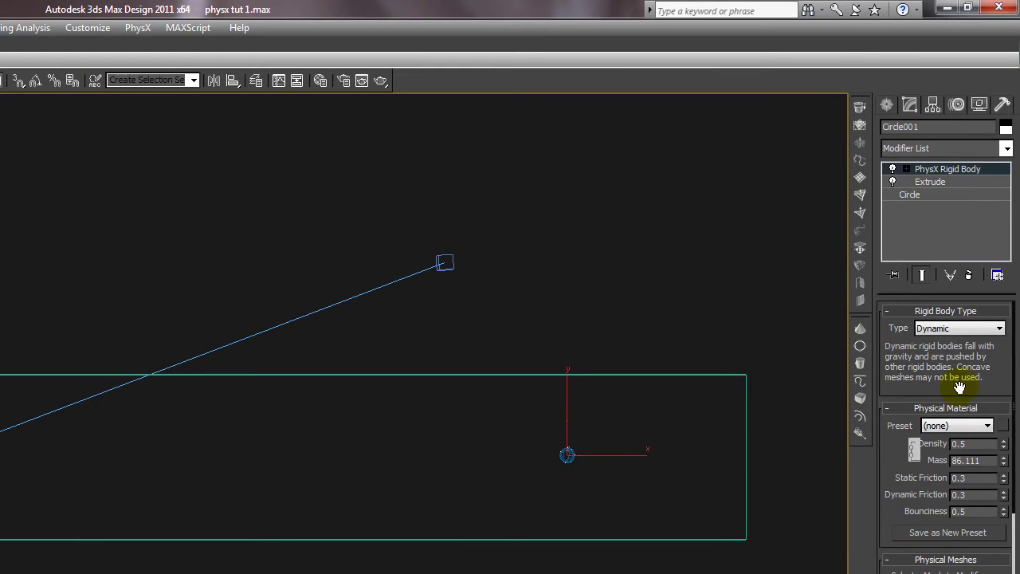
pyautogui.moveTo(997, 361); pyautogui.dragTo(999, 318)
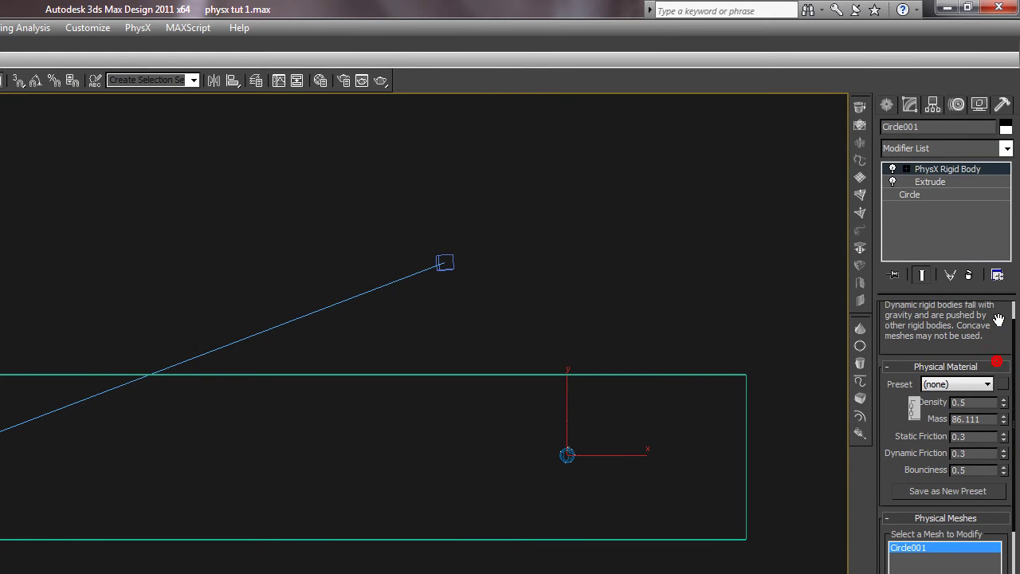
pyautogui.click(986, 385)
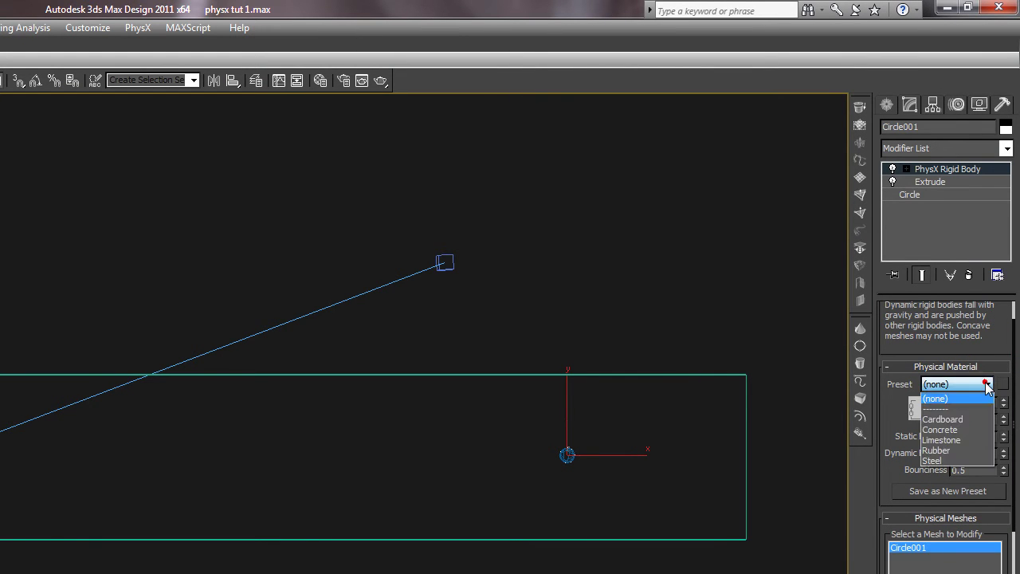
pyautogui.click(942, 450)
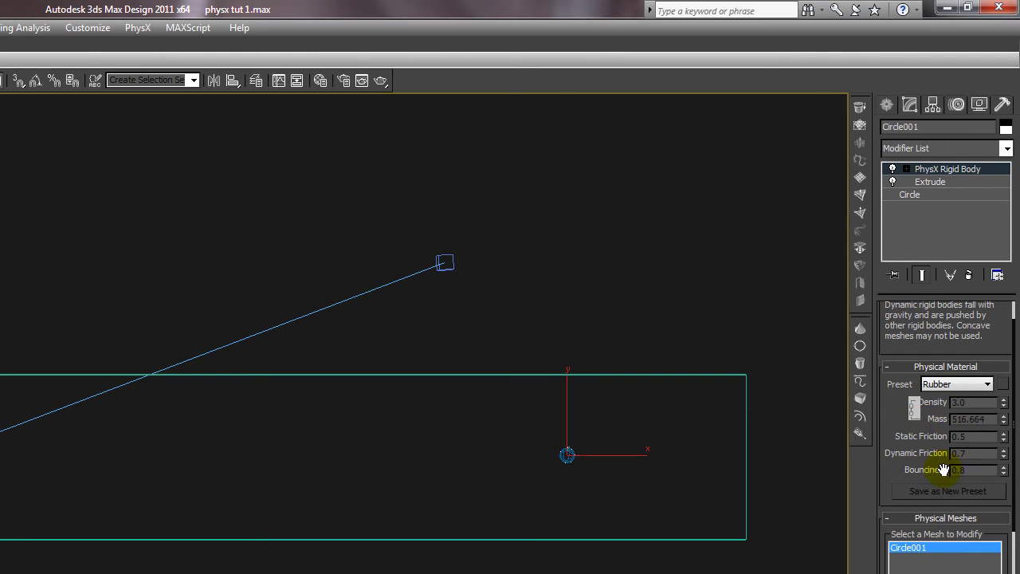
pyautogui.click(531, 306)
pyautogui.click(568, 451)
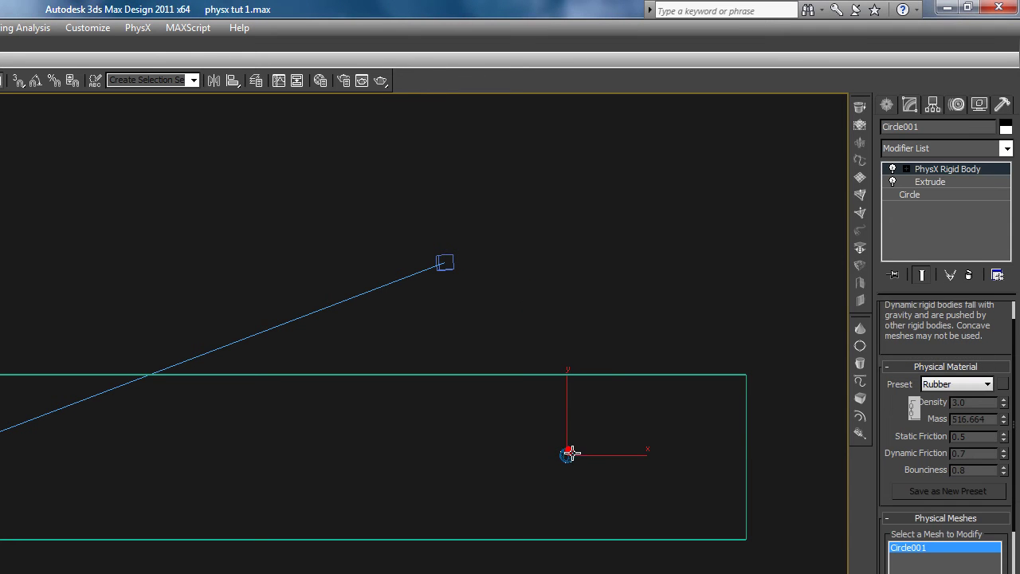
# Shift-clone the pin as independent copies diagonally up-right and down-right, making 2 copies for the next row
pyautogui.moveTo(569, 454); pyautogui.dragTo(589, 438)
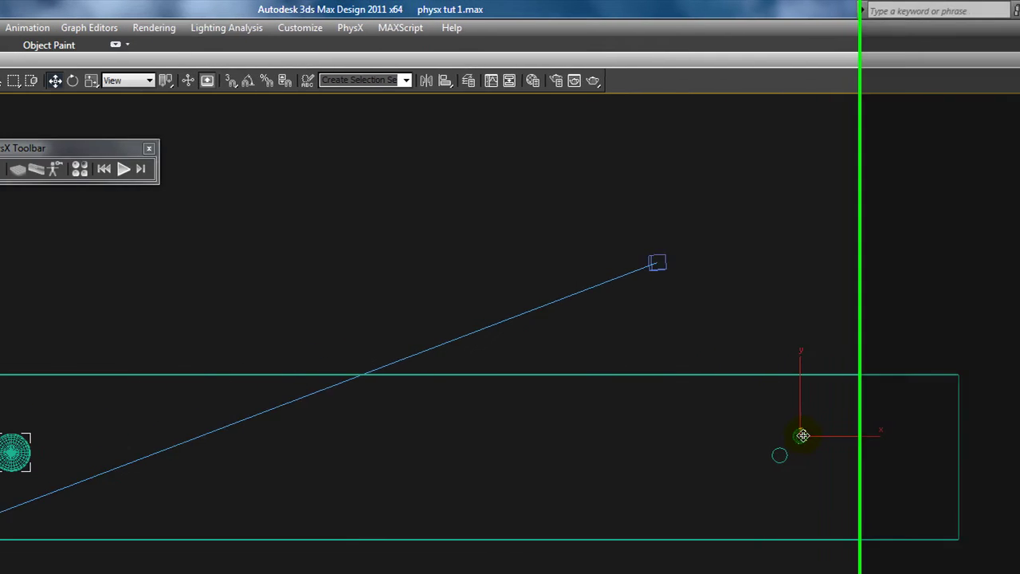
pyautogui.keyDown('shift'); pyautogui.moveTo(802, 435); pyautogui.dragTo(801, 436); pyautogui.keyUp('shift')
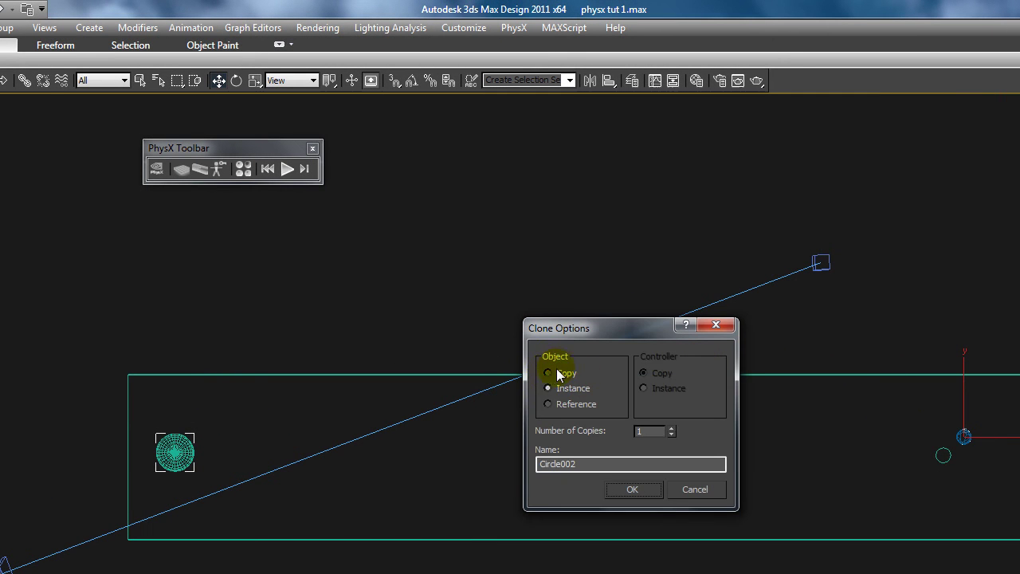
pyautogui.click(548, 372)
pyautogui.click(638, 487)
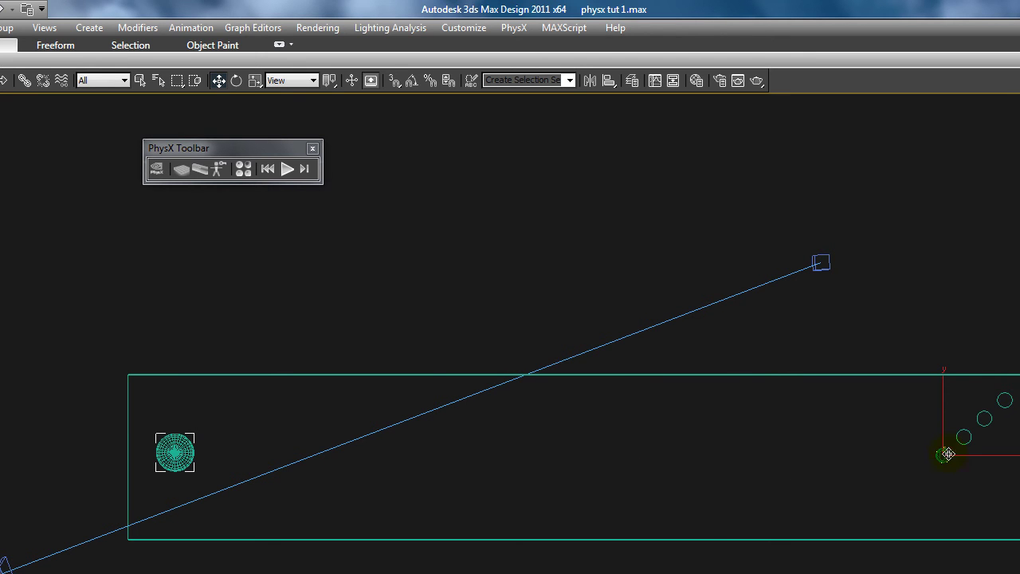
pyautogui.moveTo(955, 461); pyautogui.dragTo(969, 469)
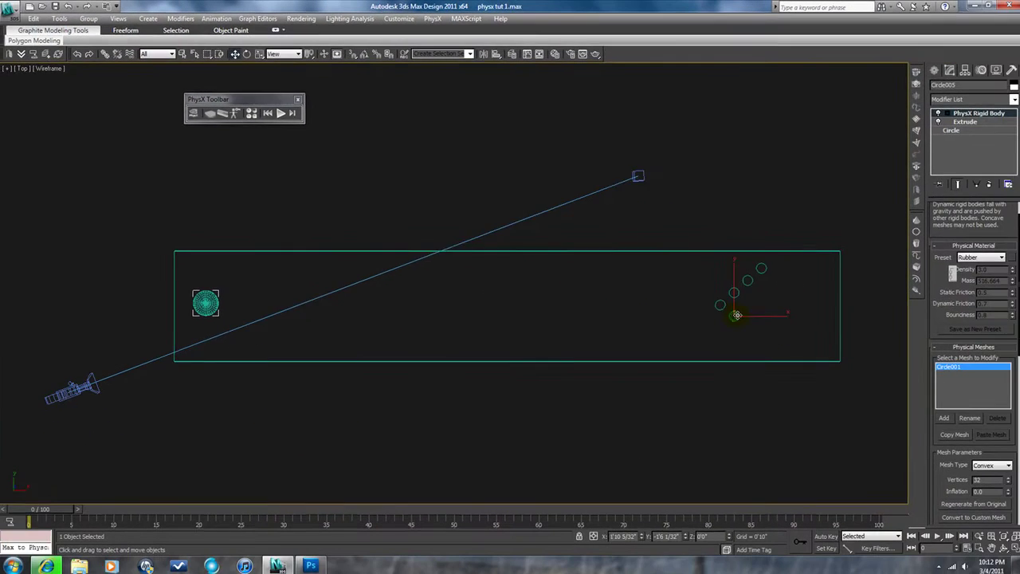
pyautogui.keyDown('shift'); pyautogui.moveTo(737, 315); pyautogui.dragTo(734, 314); pyautogui.keyUp('shift')
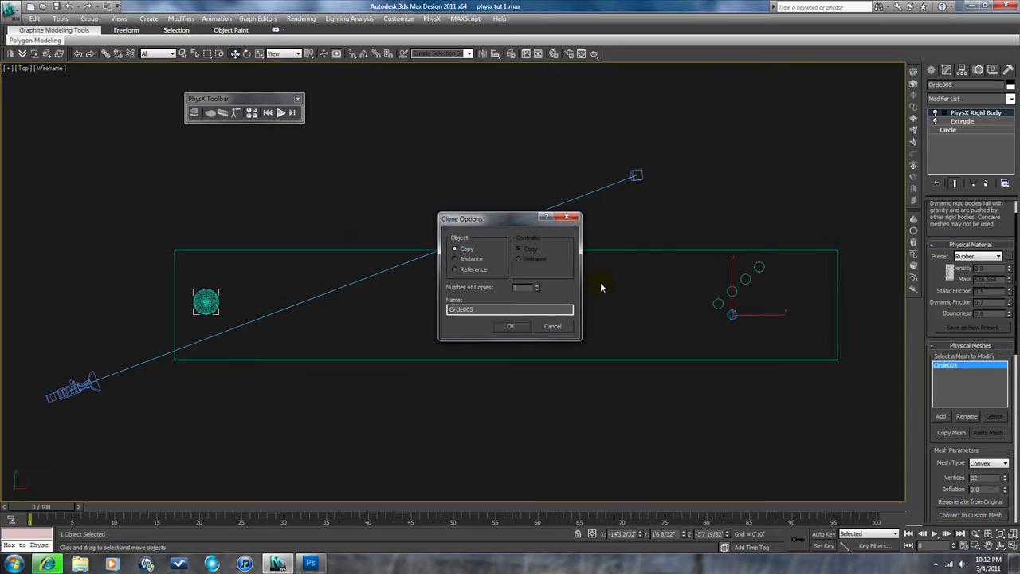
pyautogui.click(537, 286)
pyautogui.click(511, 326)
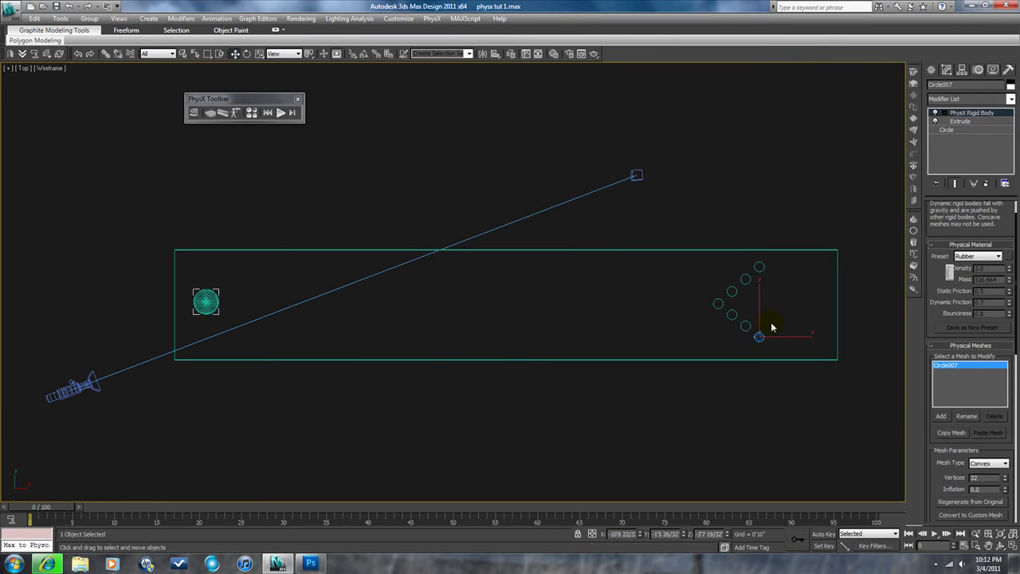
# Clone further pins upward and downward to complete the ten-pin triangle
pyautogui.click(746, 326)
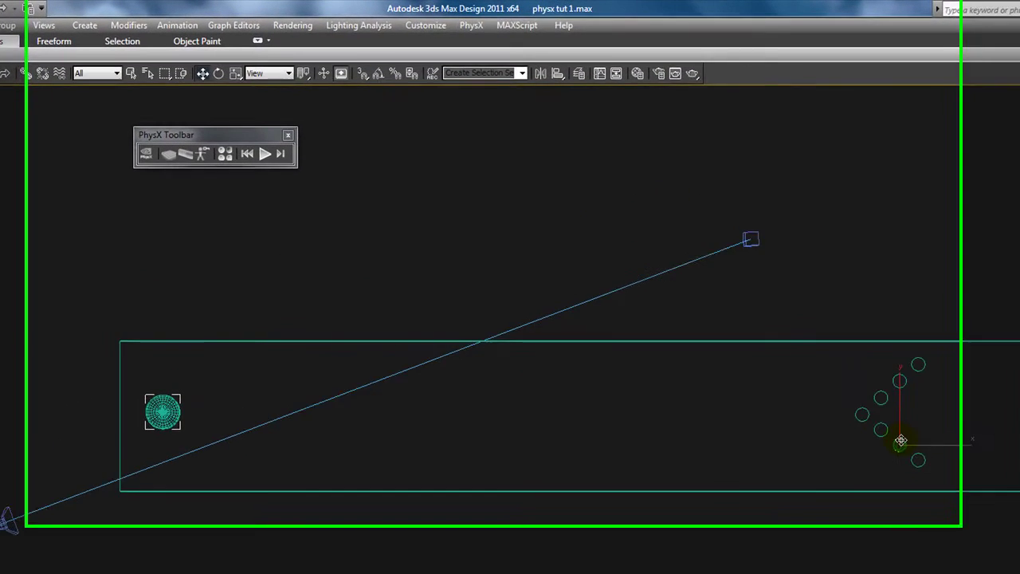
pyautogui.moveTo(900, 440); pyautogui.dragTo(909, 410)
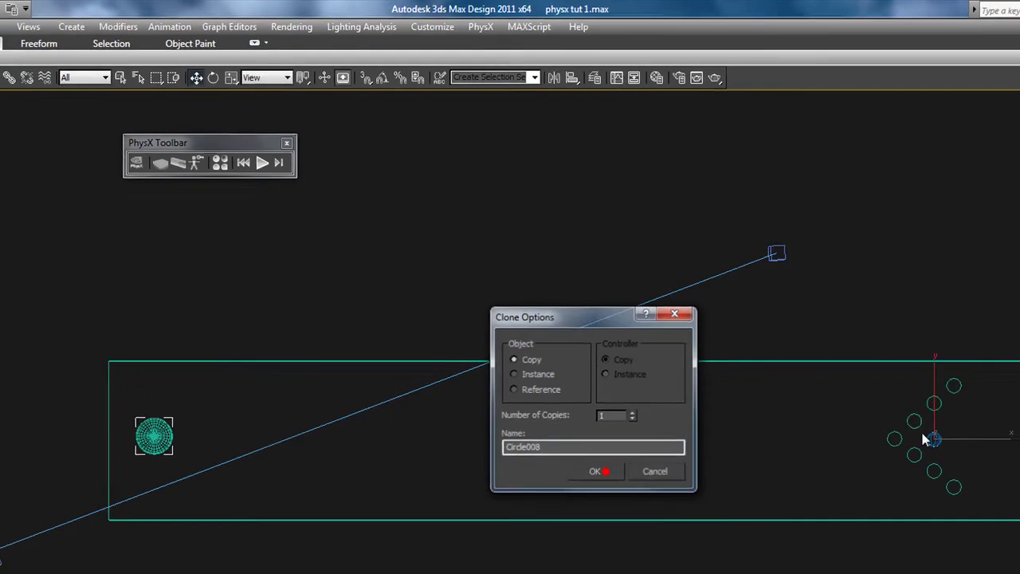
pyautogui.click(598, 471)
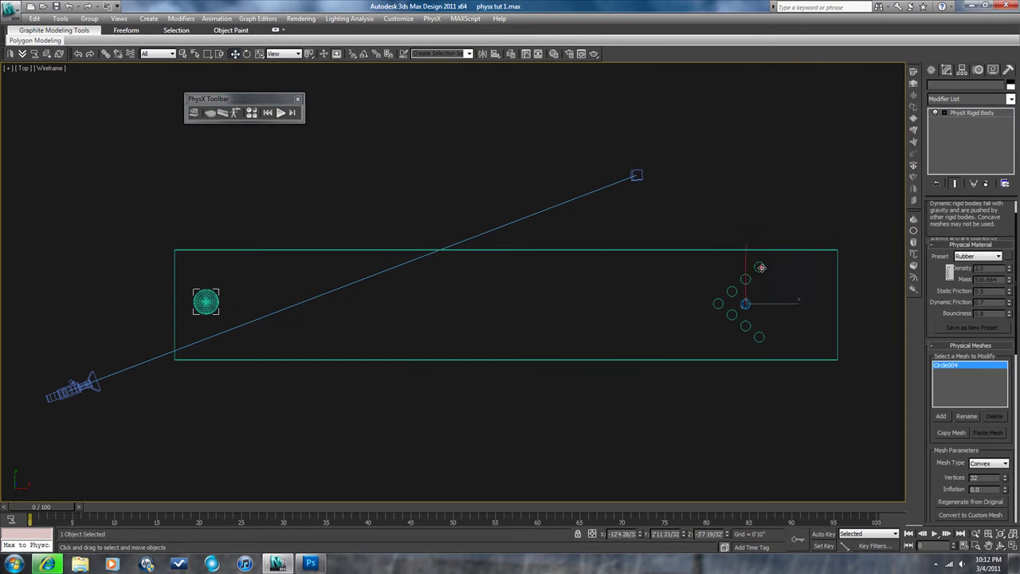
pyautogui.keyDown('shift'); pyautogui.moveTo(759, 282); pyautogui.dragTo(794, 321); pyautogui.keyUp('shift')
pyautogui.click(514, 326)
pyautogui.click(795, 321)
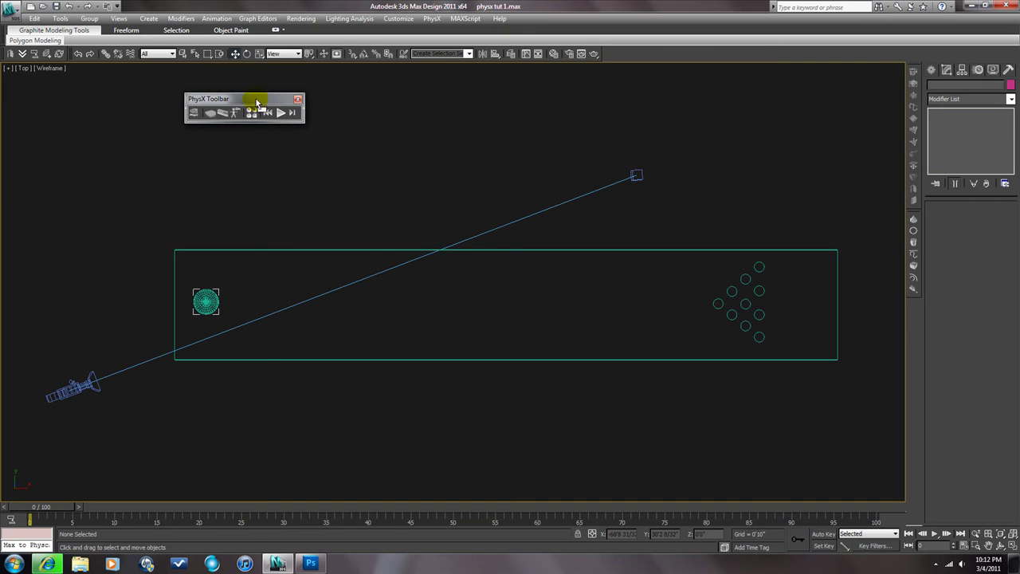
# Run the PhysX simulation so the ball topples the pins, then stop it
pyautogui.moveTo(258, 97); pyautogui.dragTo(344, 100)
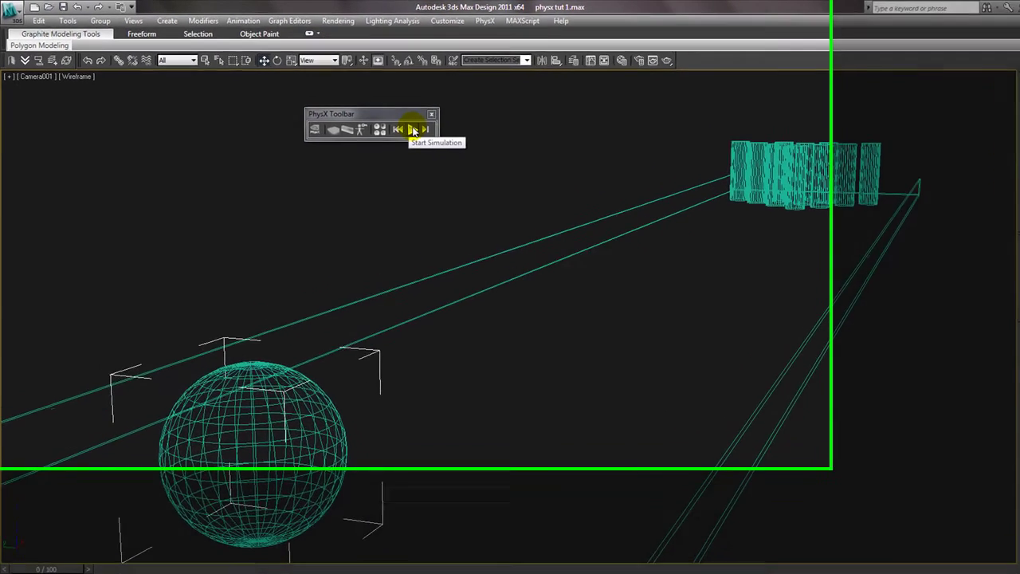
pyautogui.click(508, 160)
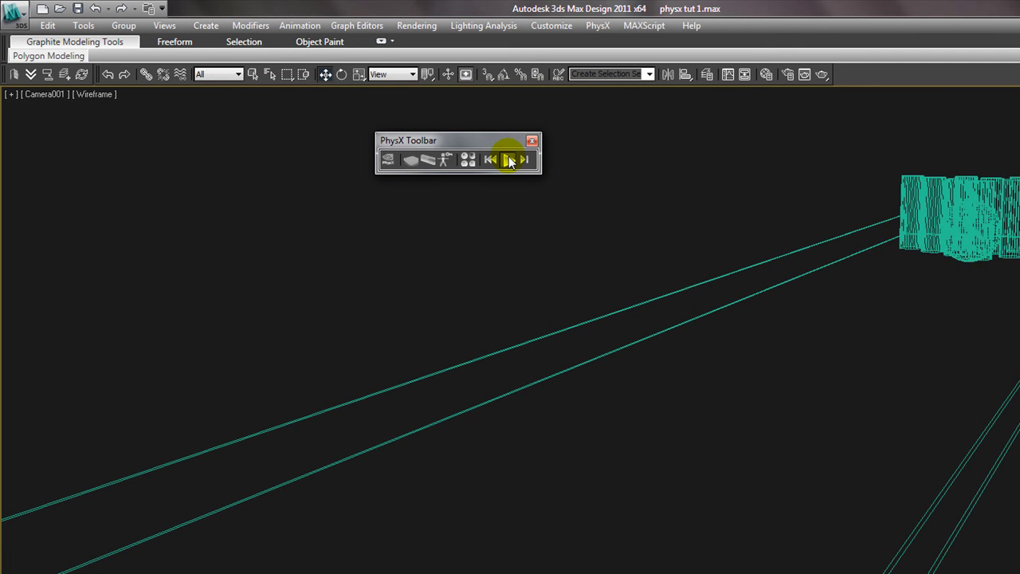
pyautogui.click(508, 160)
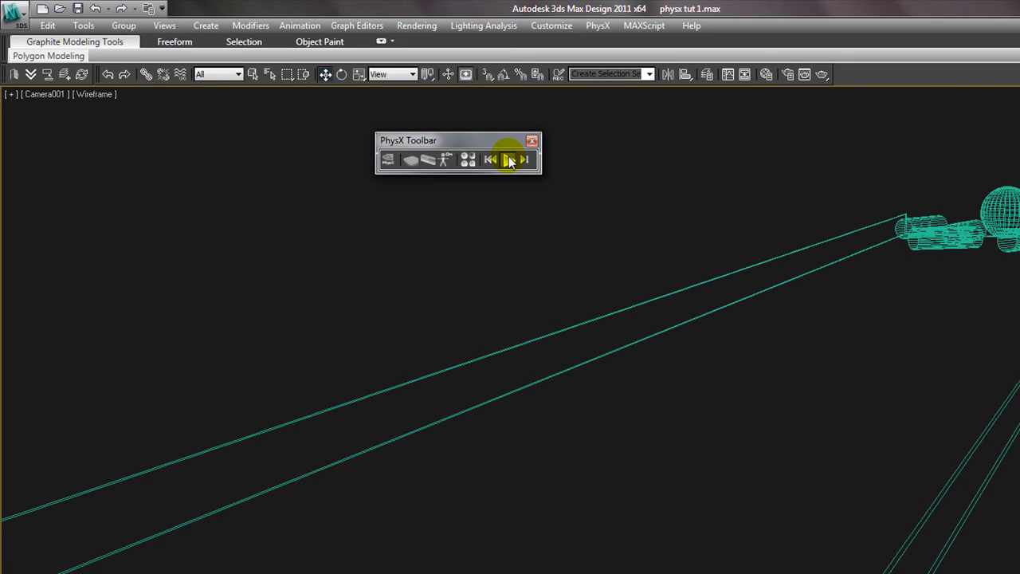
pyautogui.click(508, 163)
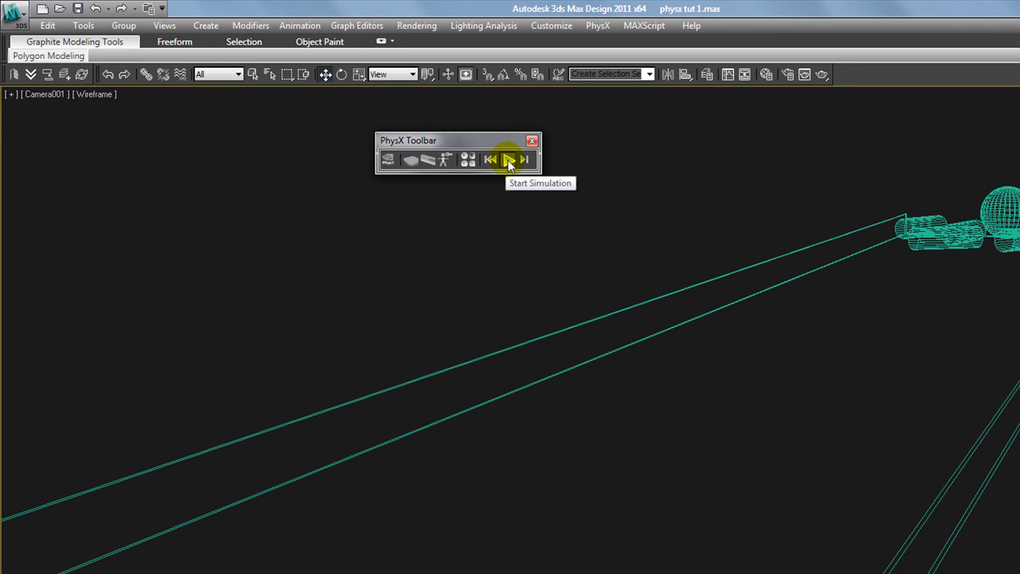
# Start the simulation again, then reset the ball and pins to their starting positions
pyautogui.click(508, 161)
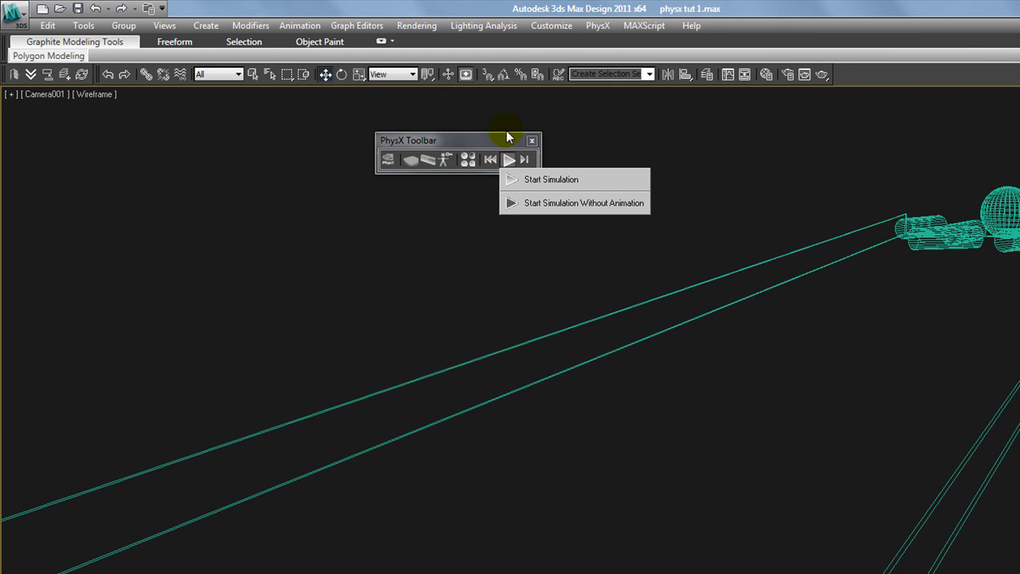
pyautogui.click(506, 137)
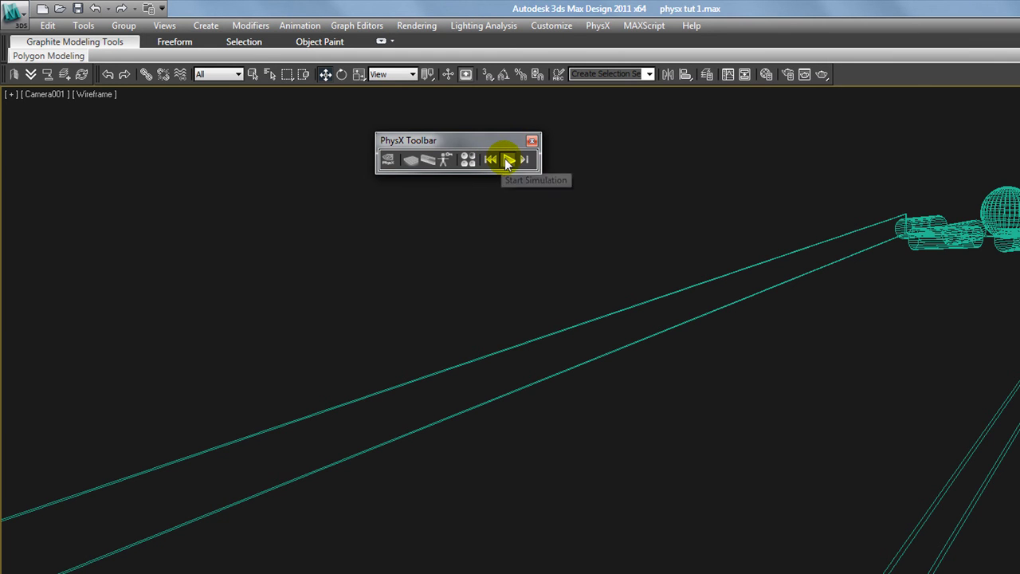
pyautogui.click(507, 161)
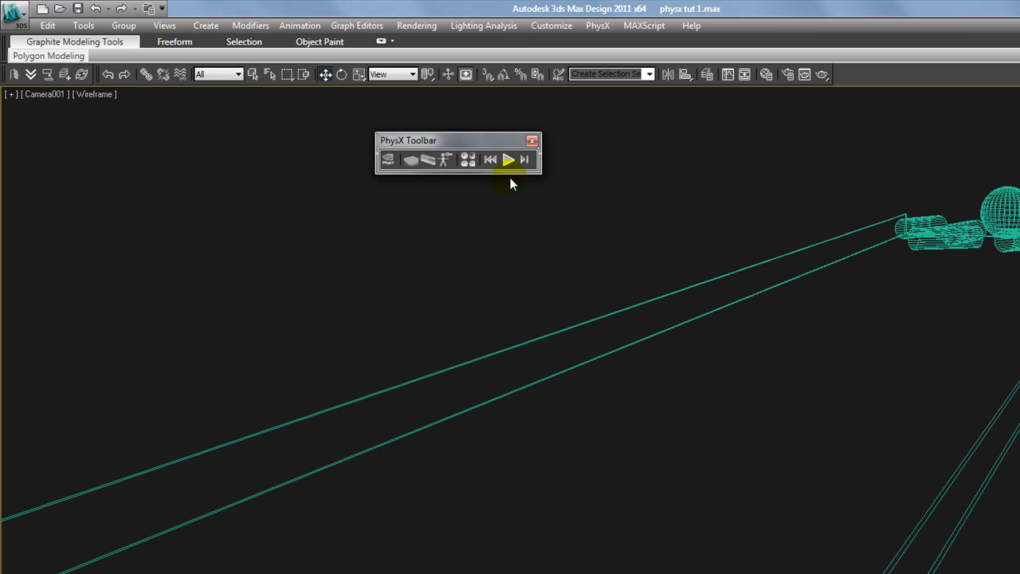
pyautogui.click(493, 160)
pyautogui.click(494, 161)
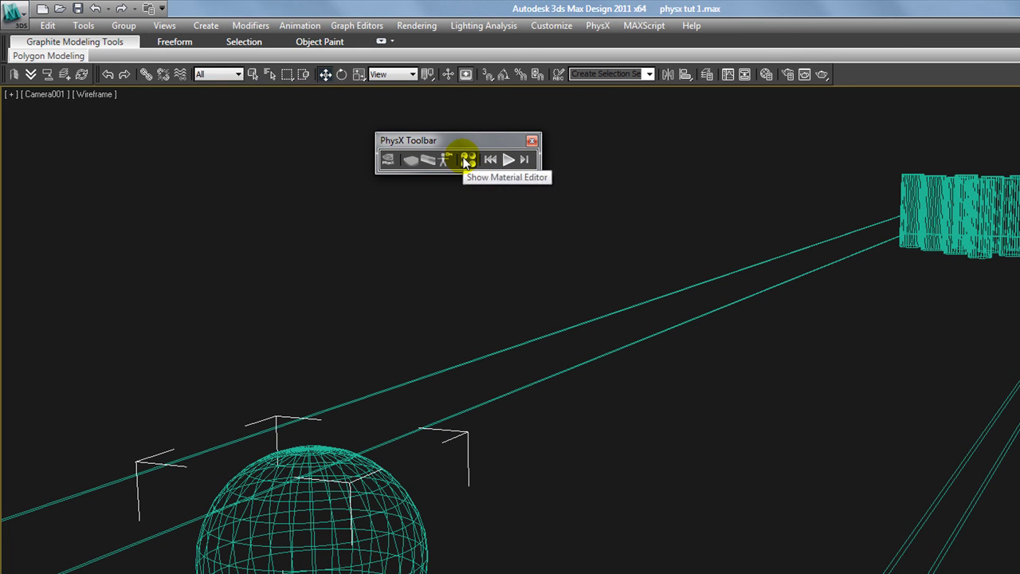
pyautogui.click(468, 160)
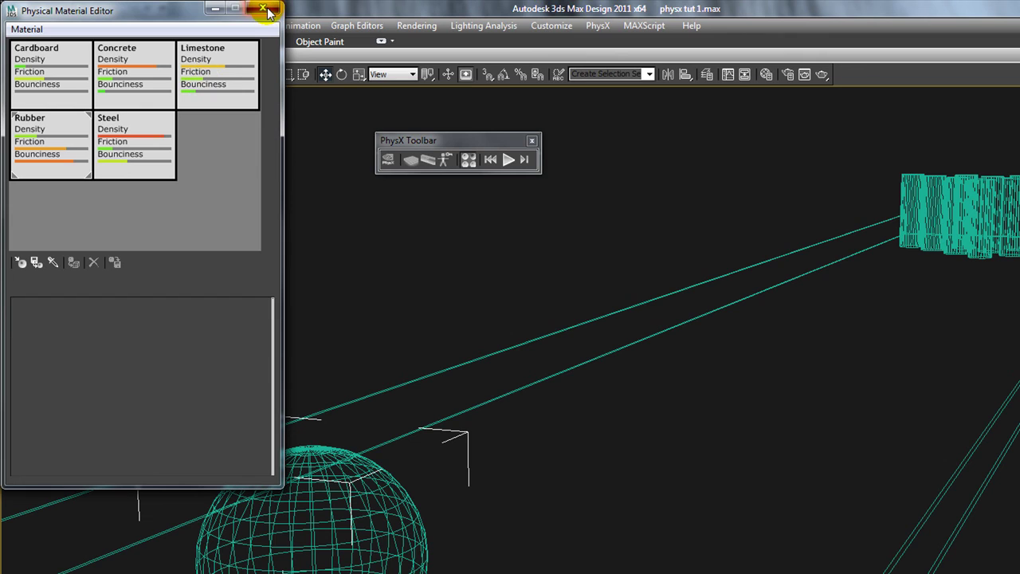
# Close the Physical Material Editor to return to the lane camera view
pyautogui.click(266, 11)
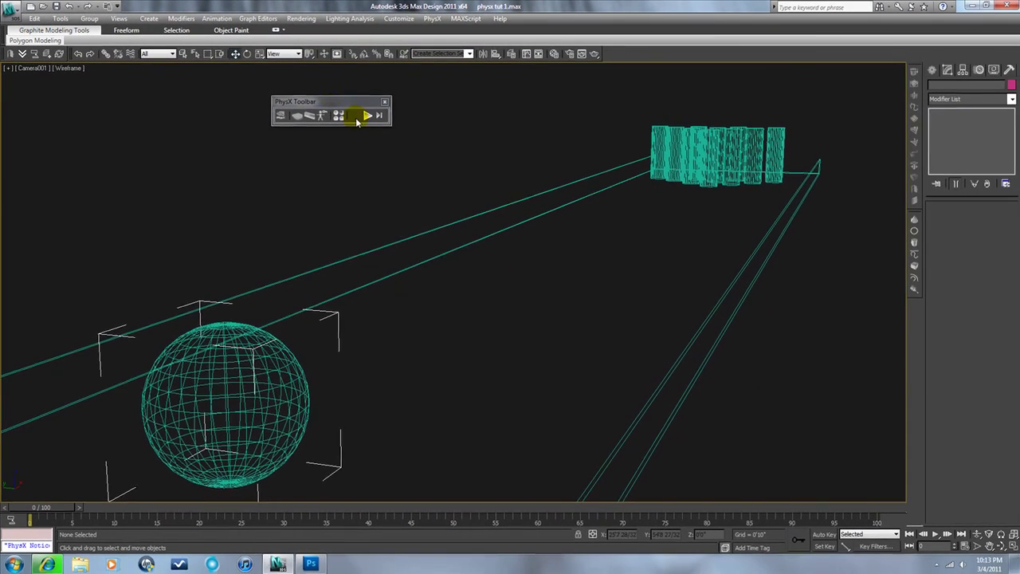